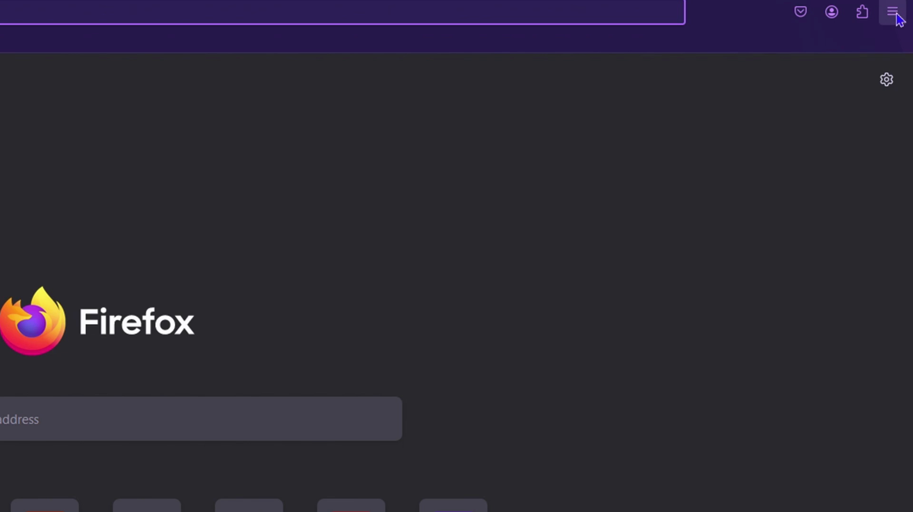
Step: Go from Settings to Extensions & Themes and show the Themes list, with Firefox Alpenglow enabled
click(896, 15)
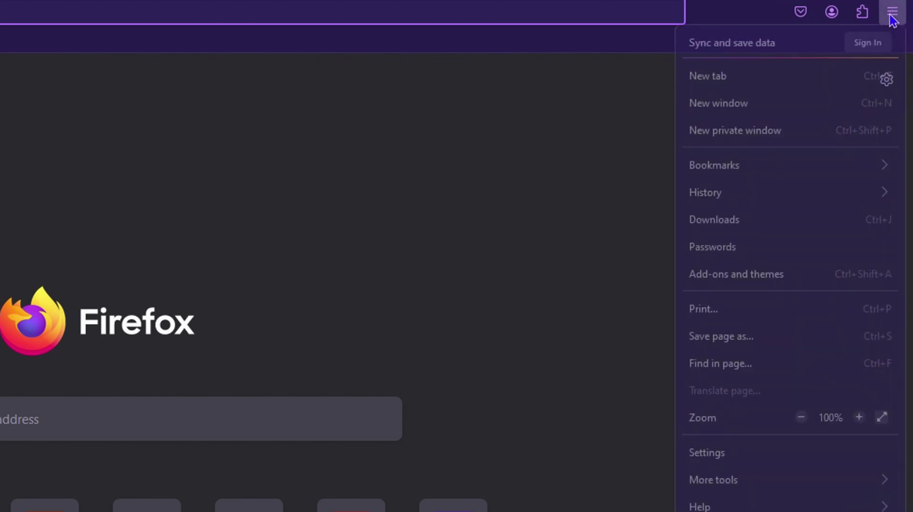
click(719, 457)
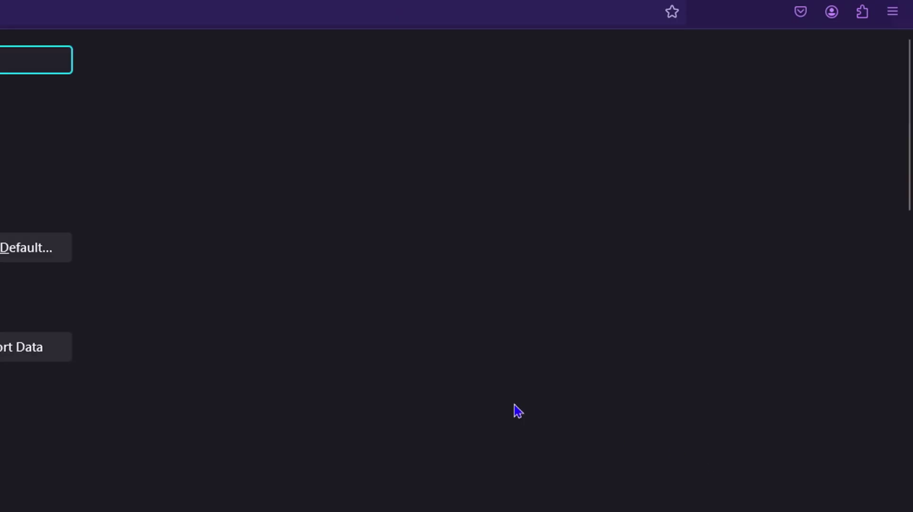
scroll(513, 411, down, 5)
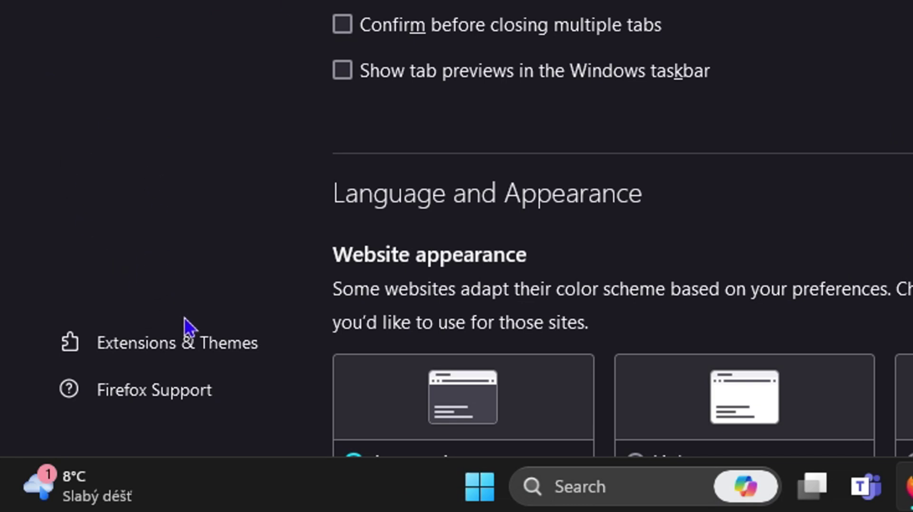
click(151, 356)
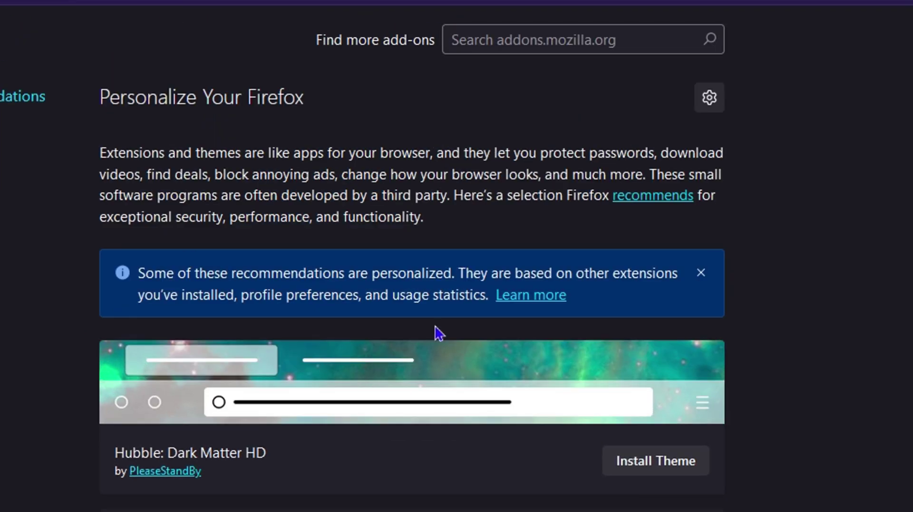
scroll(382, 483, down, 10)
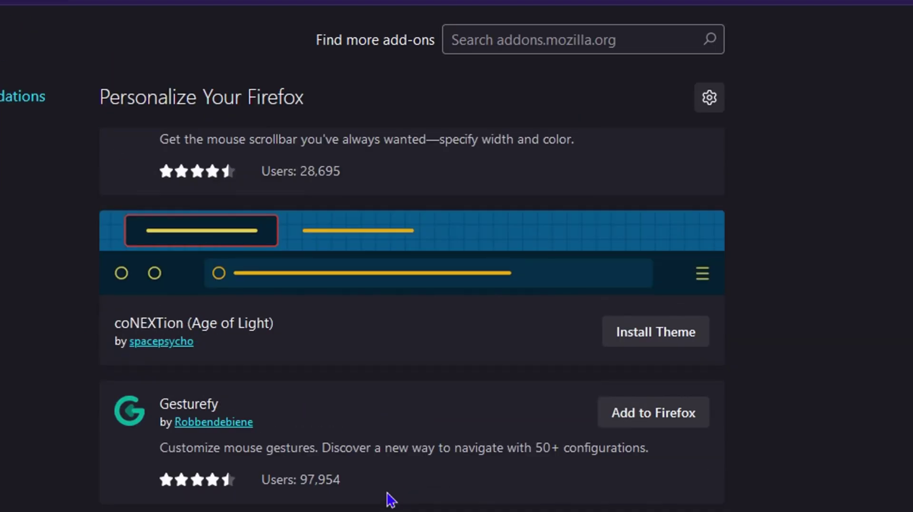
scroll(401, 496, up, 10)
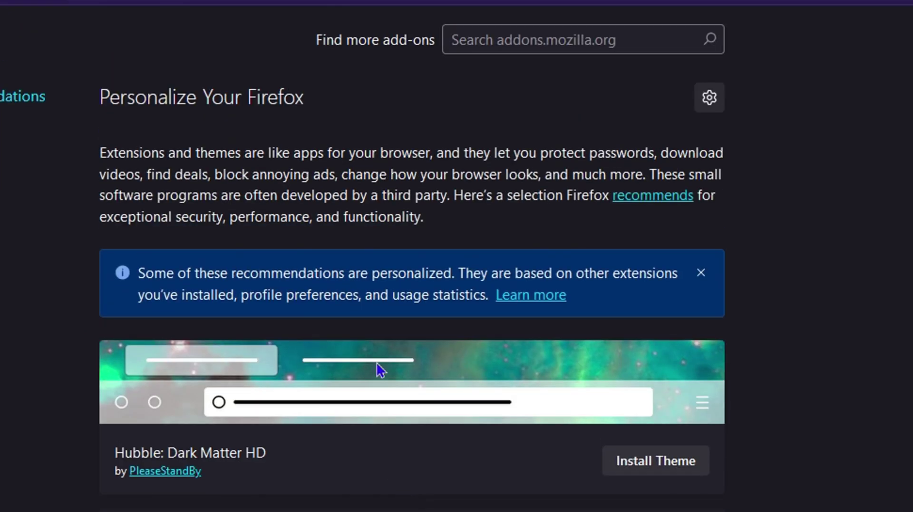
key(ctrl+f)
click(19, 188)
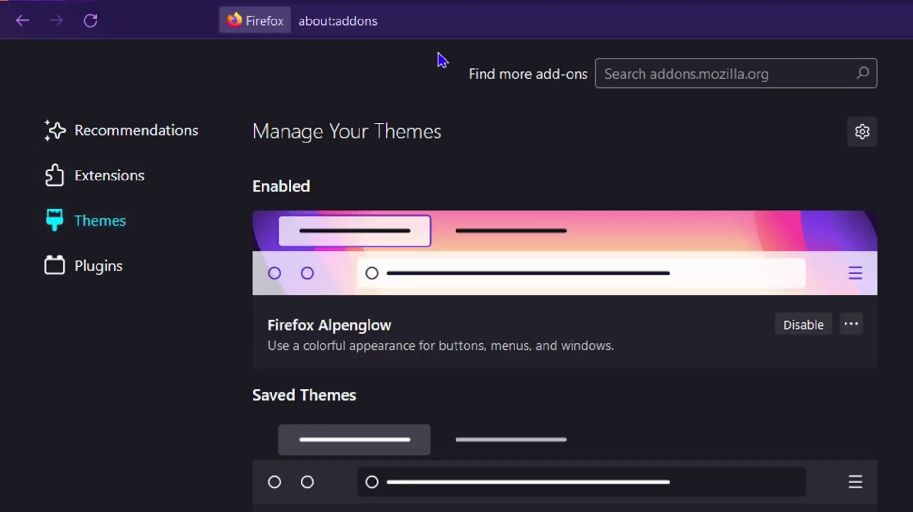
Step: Search addons.mozilla.org for 'windows 11' and scroll through the matching themes
click(657, 75)
text(windows 11)
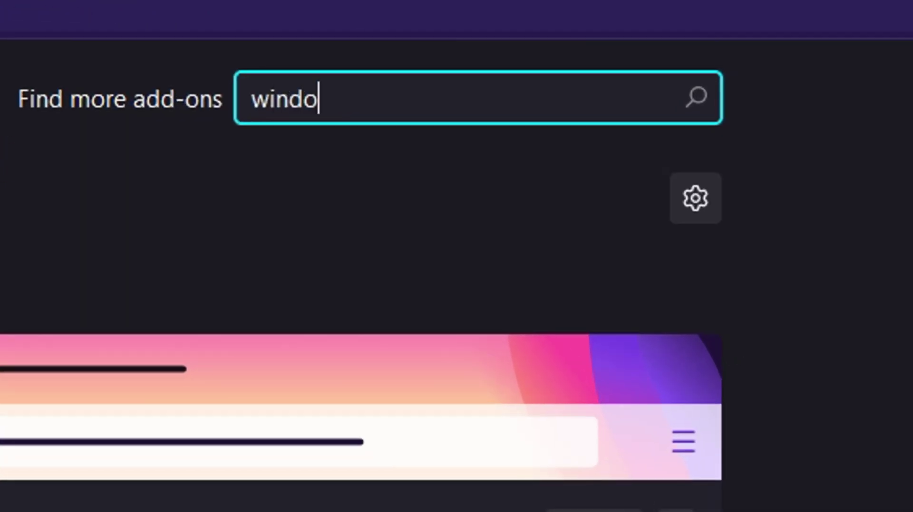
key(Return)
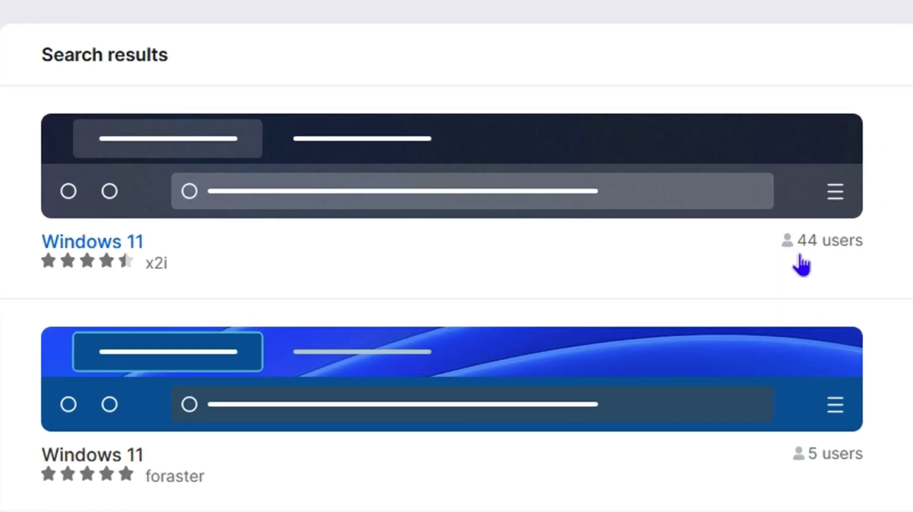
scroll(797, 267, down, 5)
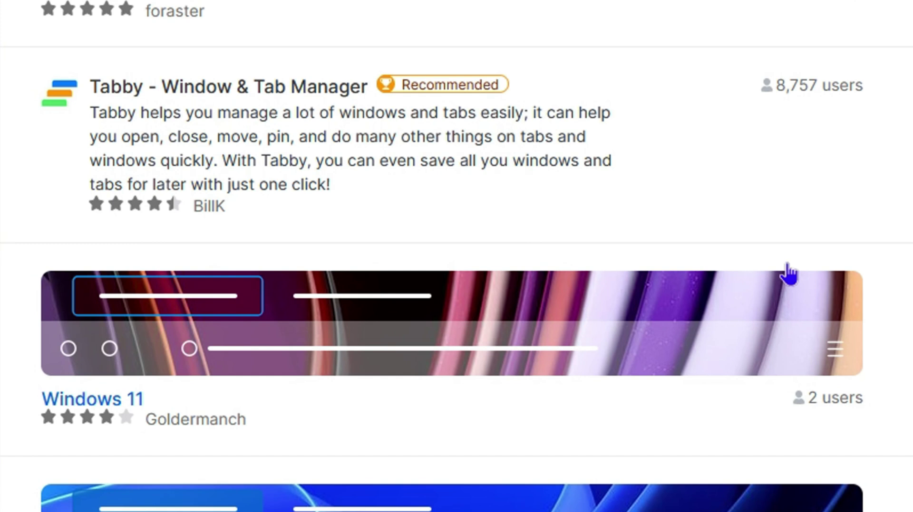
scroll(737, 328, down, 1)
scroll(349, 92, down, 3)
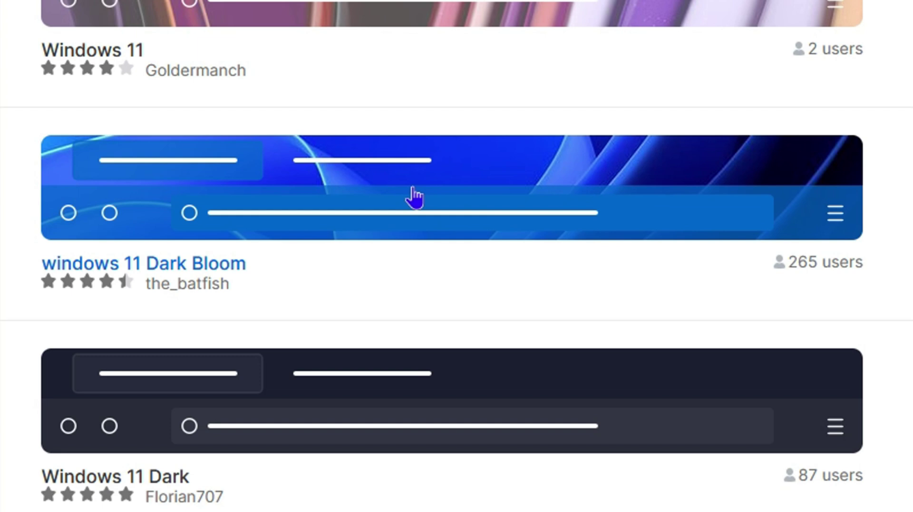
Step: Install the windows 11 Dark Bloom theme from its page, then minimize Firefox
click(435, 192)
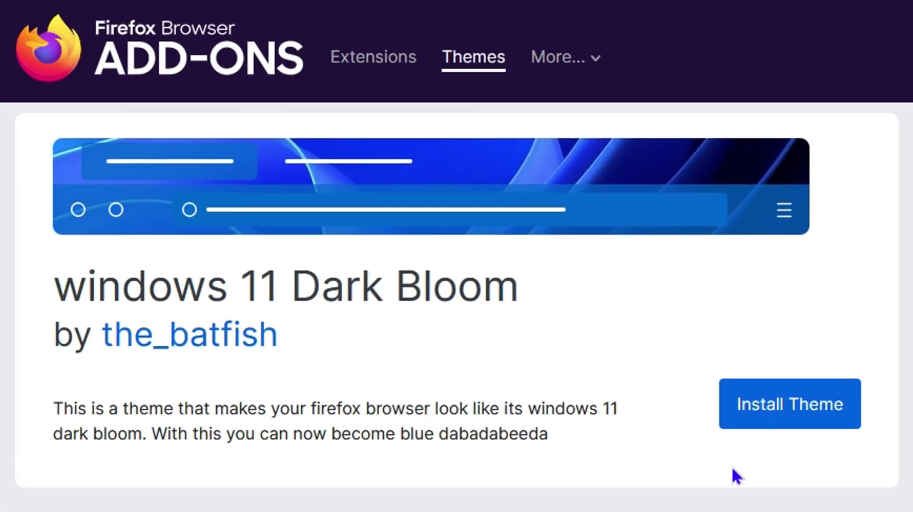
click(763, 420)
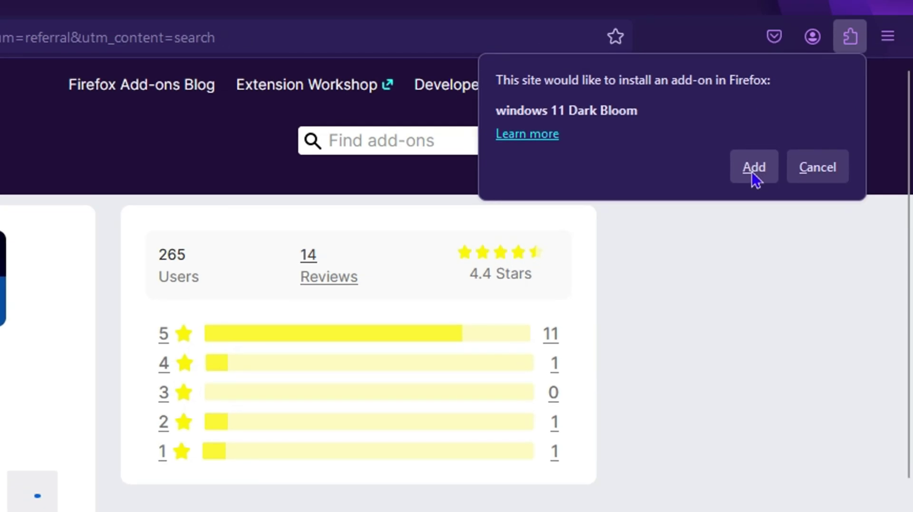
click(752, 168)
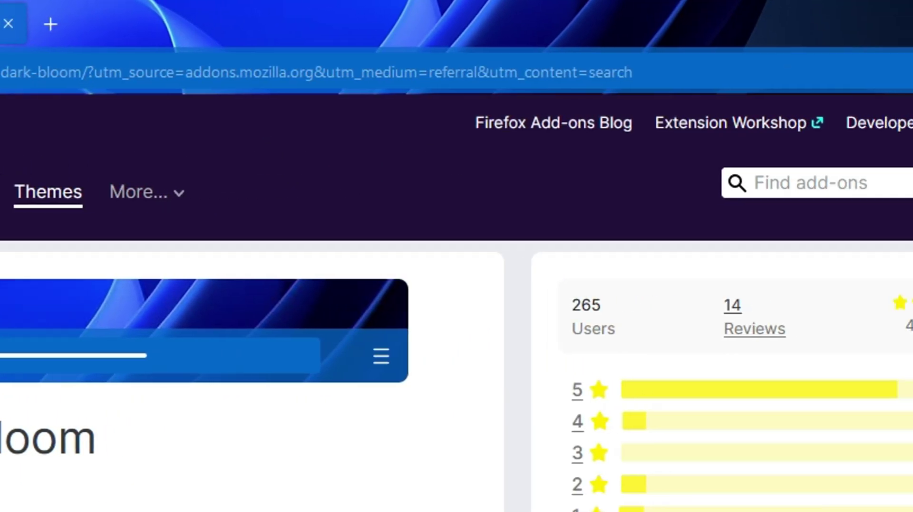
click(821, 24)
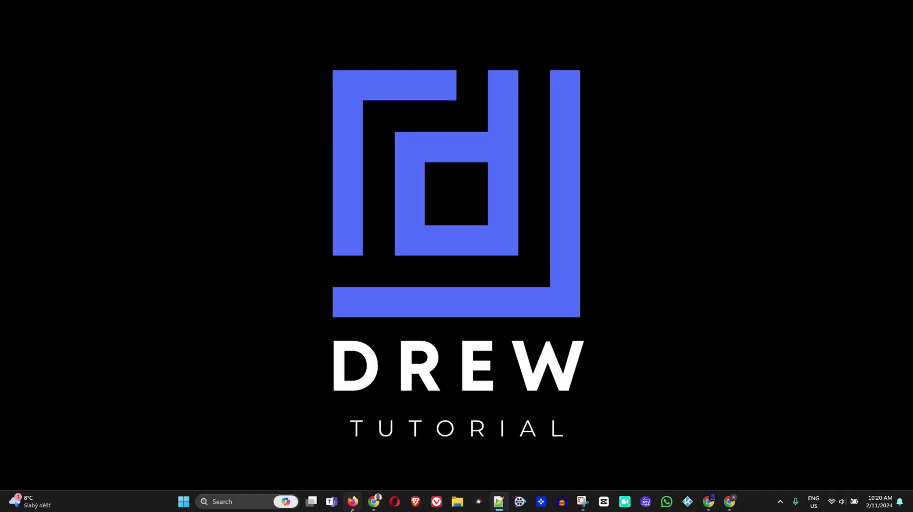
Step: Restore Firefox and install the Windows 11 Dark theme, dismissing the added notice
click(353, 502)
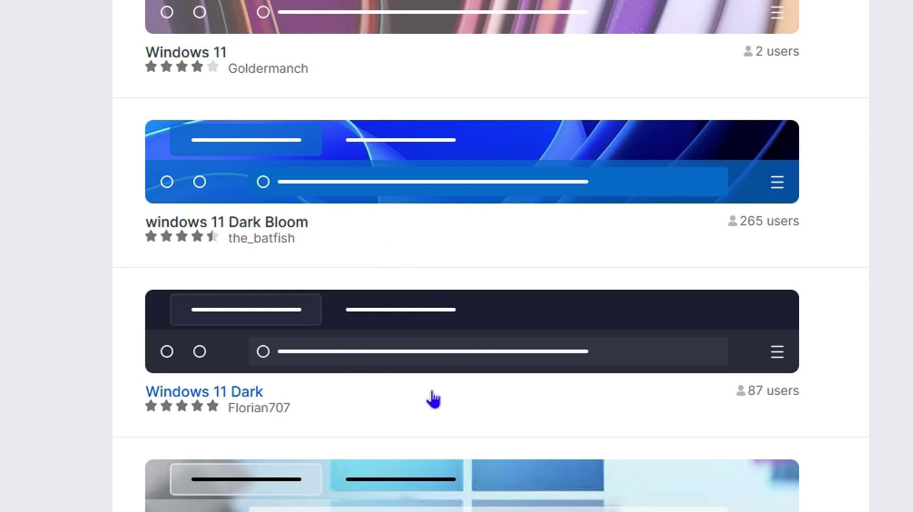
click(607, 328)
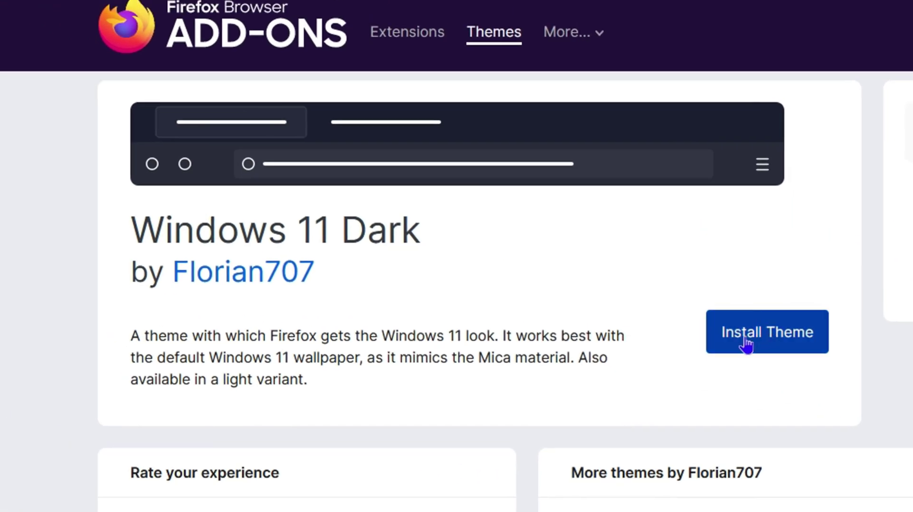
click(745, 344)
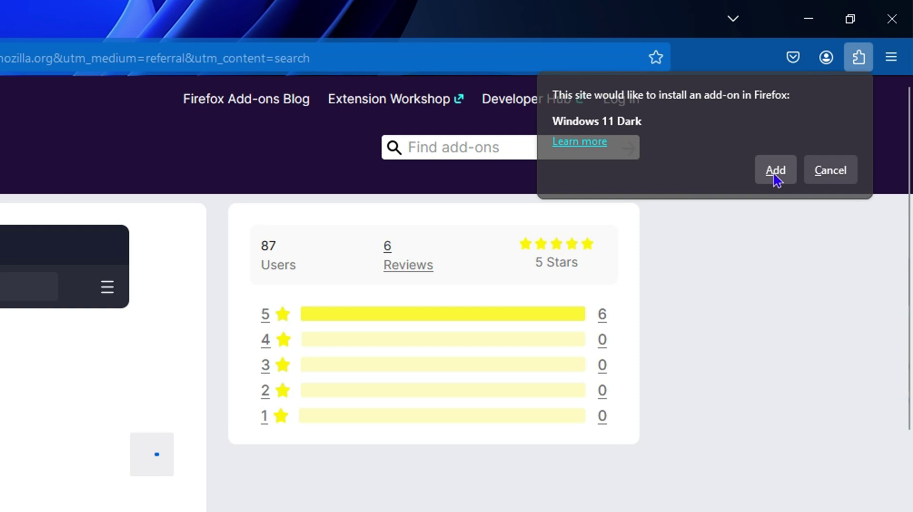
click(774, 172)
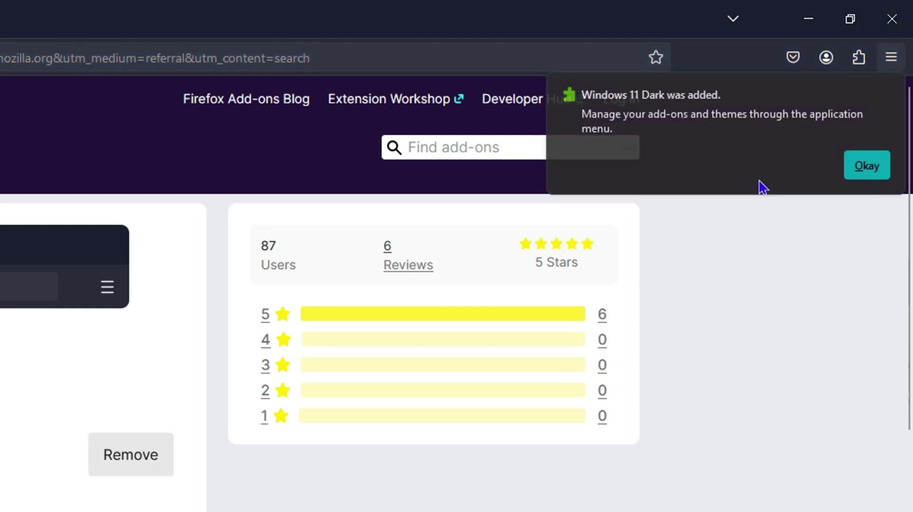
click(859, 167)
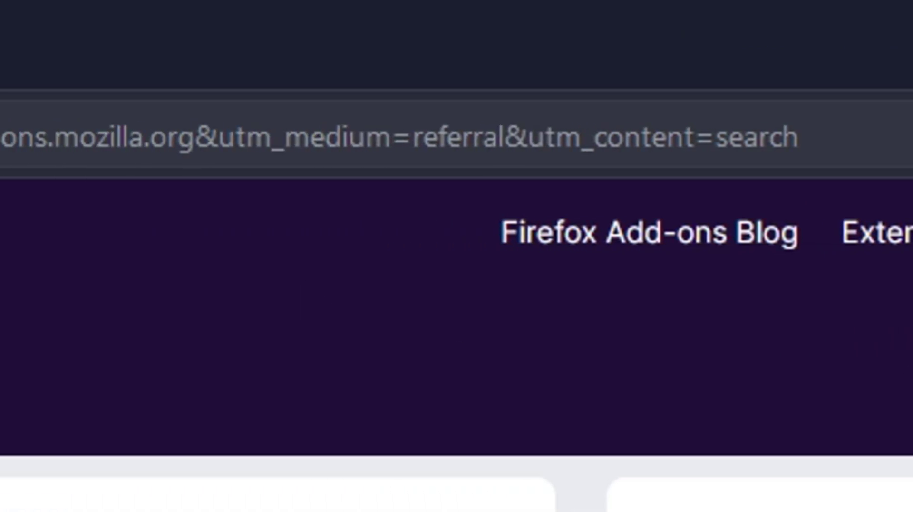
Step: Return to the 1,352 'windows 11' search results
scroll(457, 333, down, 10)
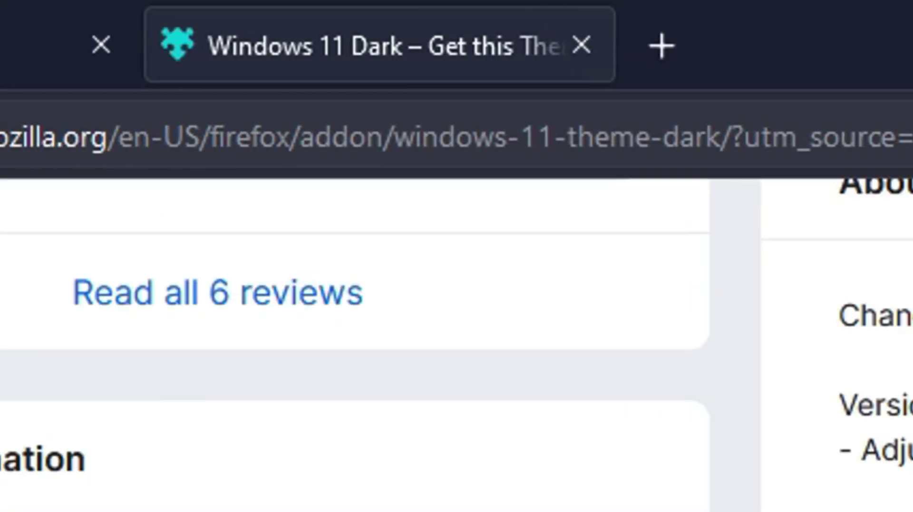
scroll(456, 333, up, 10)
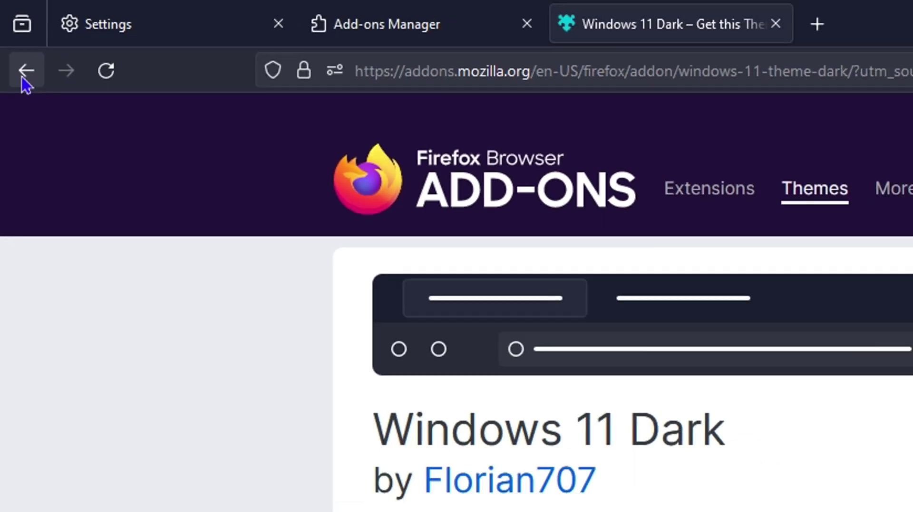
click(45, 135)
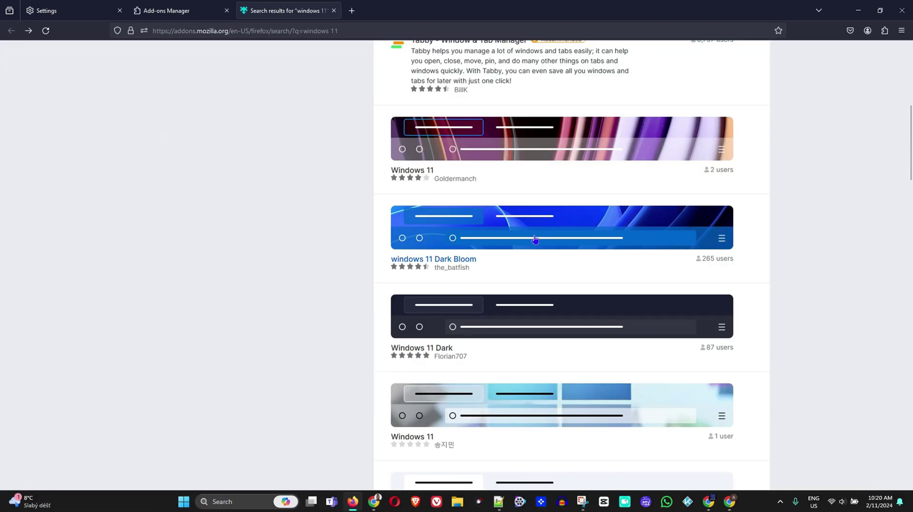
scroll(523, 243, up, 7)
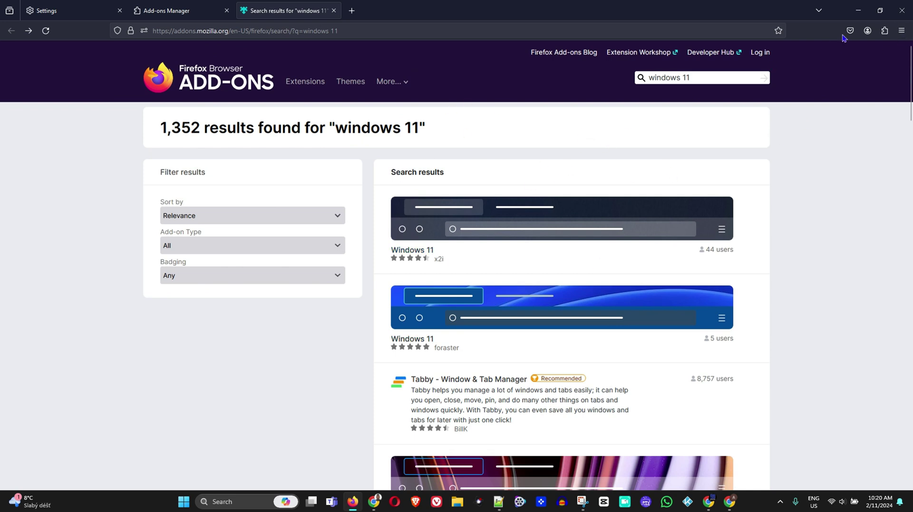
Step: Open the installed Themes list in the Add-ons Manager from Settings
click(901, 30)
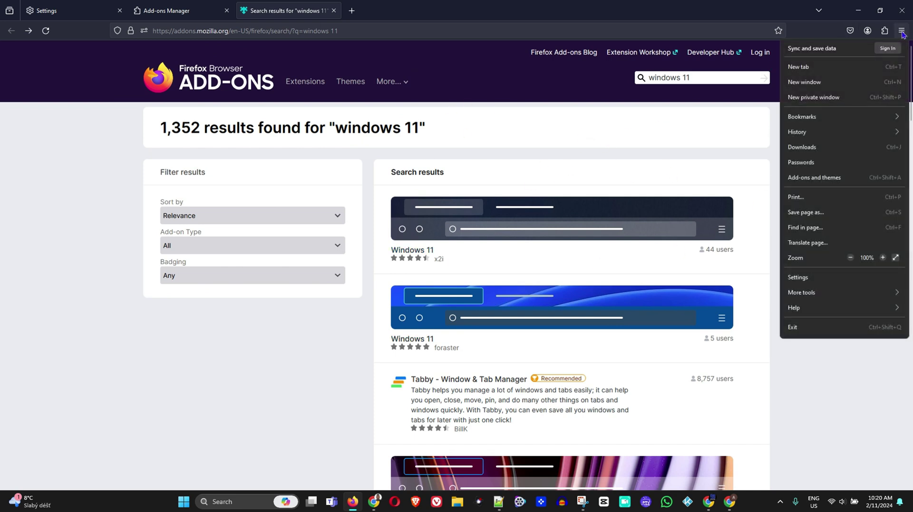
click(810, 277)
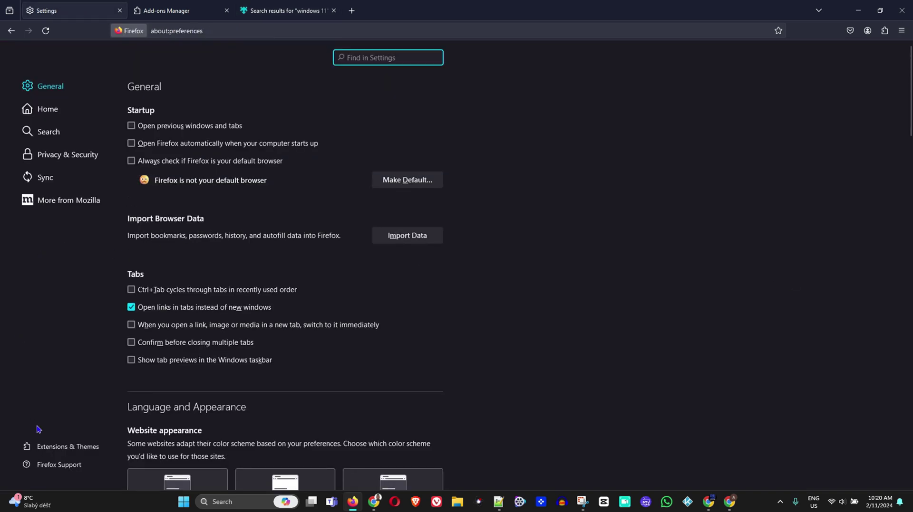
click(50, 449)
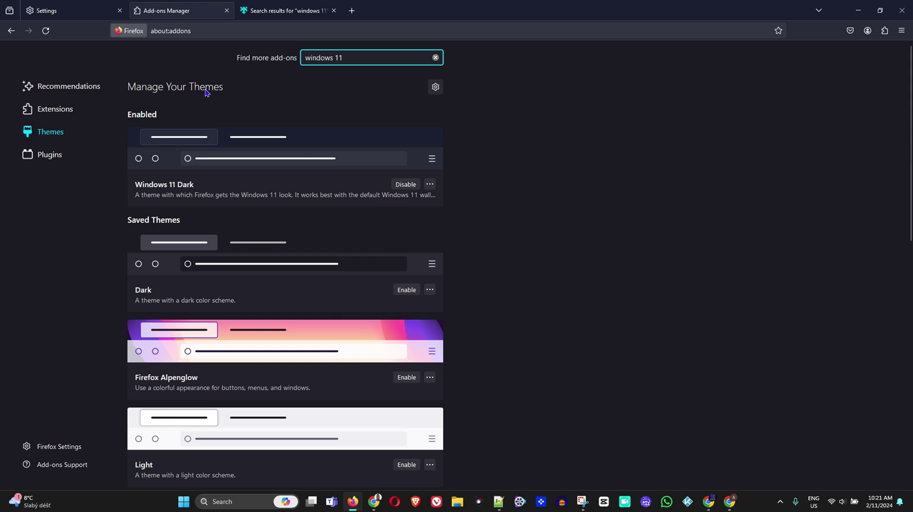
scroll(361, 219, down, 4)
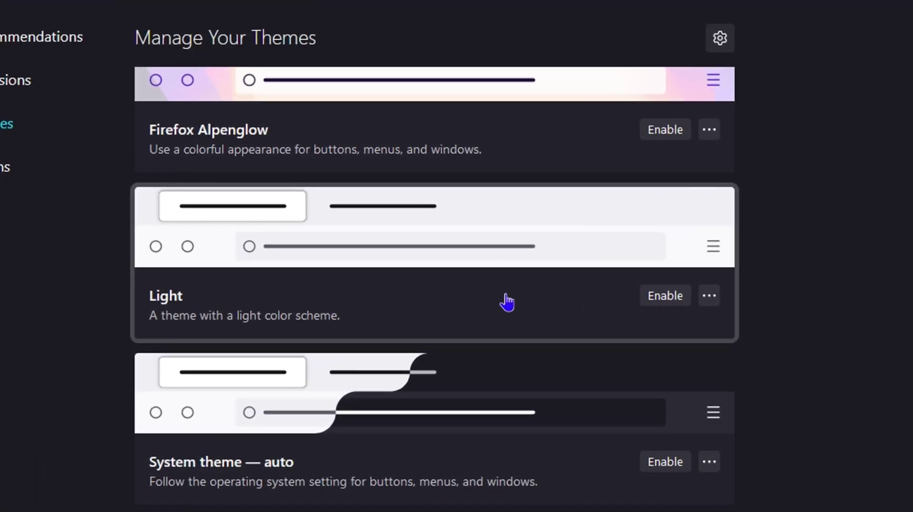
scroll(507, 302, up, 5)
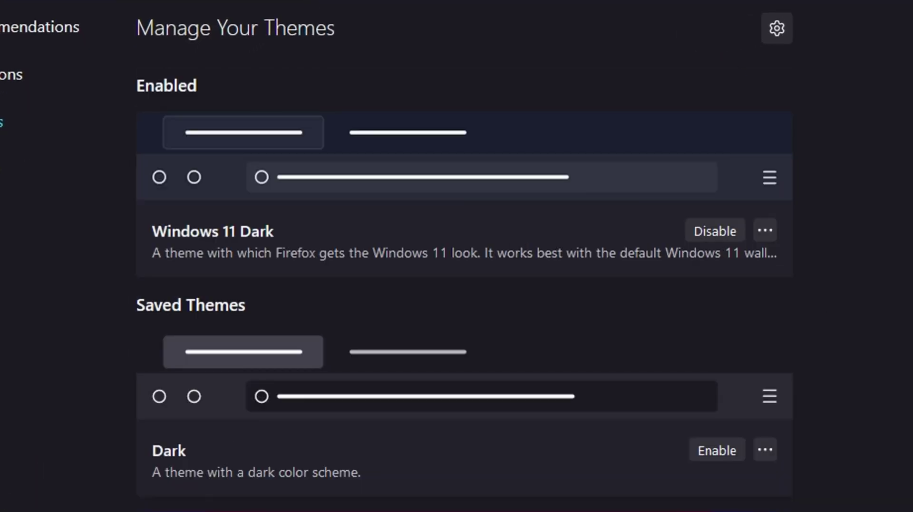
scroll(421, 147, down, 10)
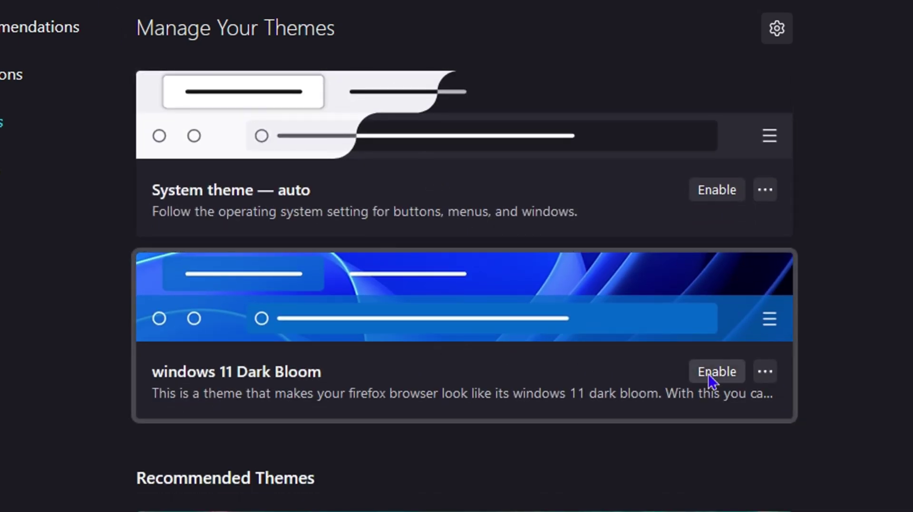
Step: Enable the windows 11 Dark Bloom theme and review the updated list
click(713, 372)
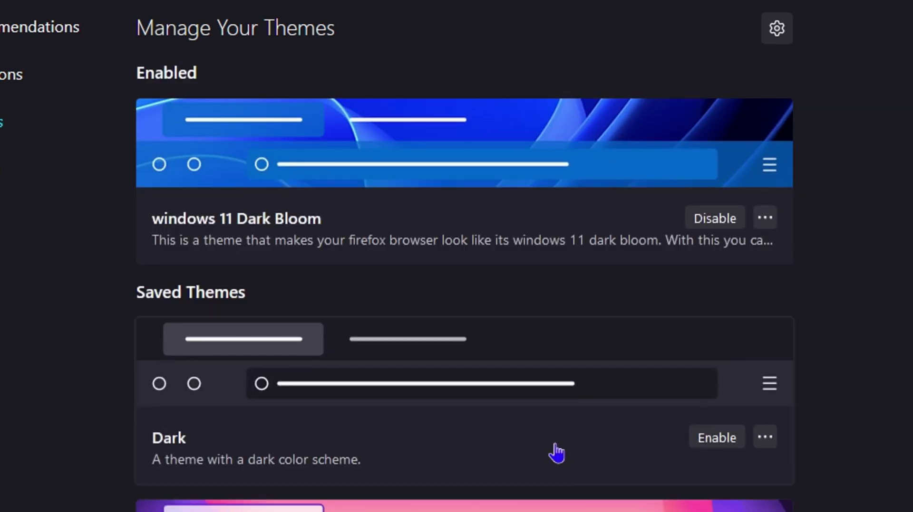
scroll(556, 452, down, 10)
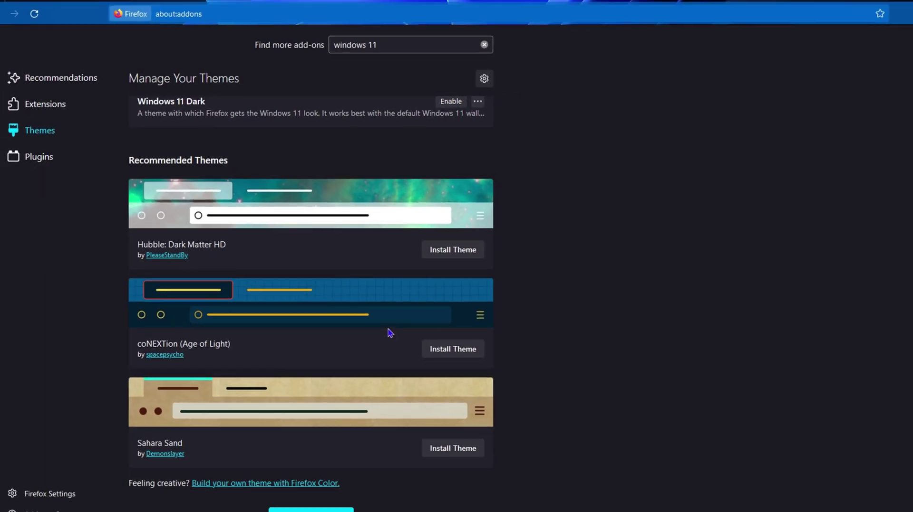
scroll(362, 309, up, 10)
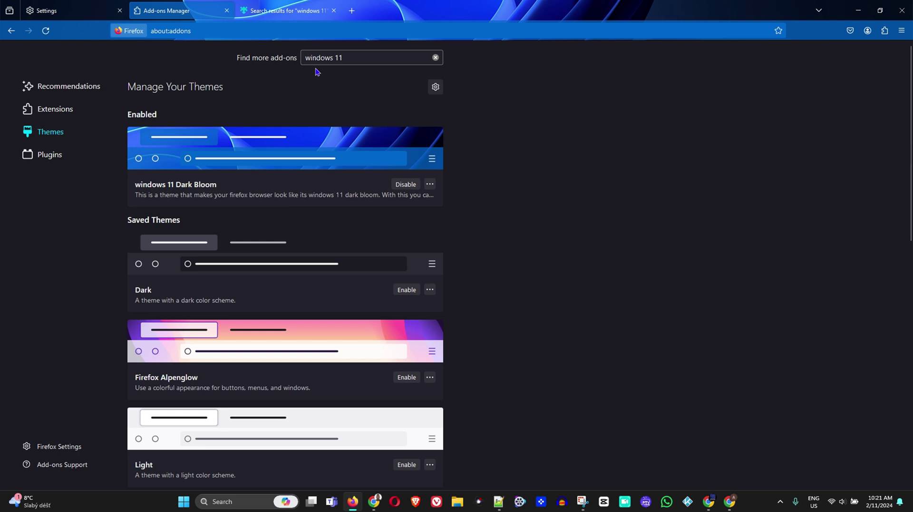
Step: Rerun the 'windows 11' search from Find more add-ons, opening the results in a new tab
click(352, 58)
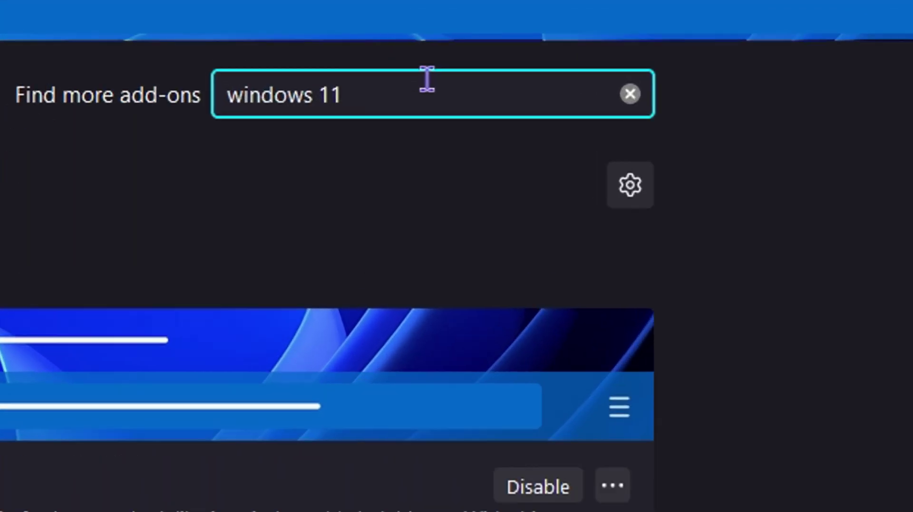
key(Return)
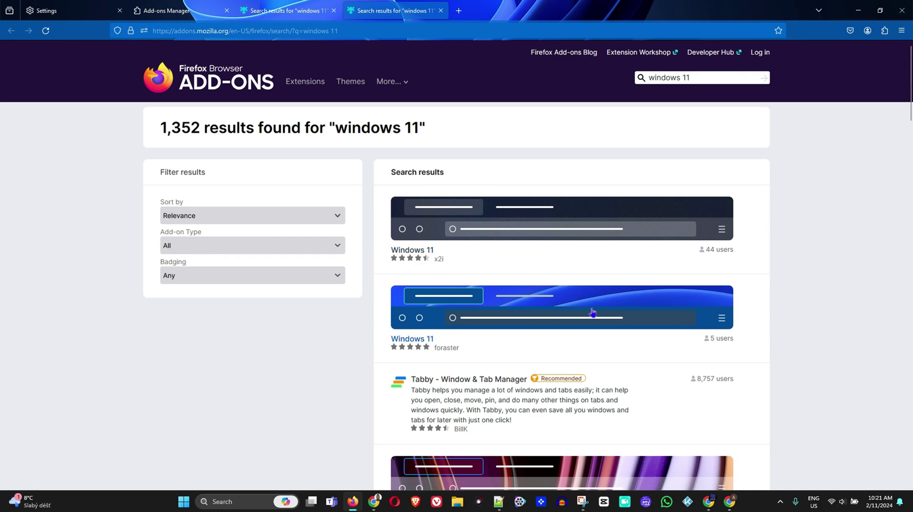
scroll(524, 275, down, 7)
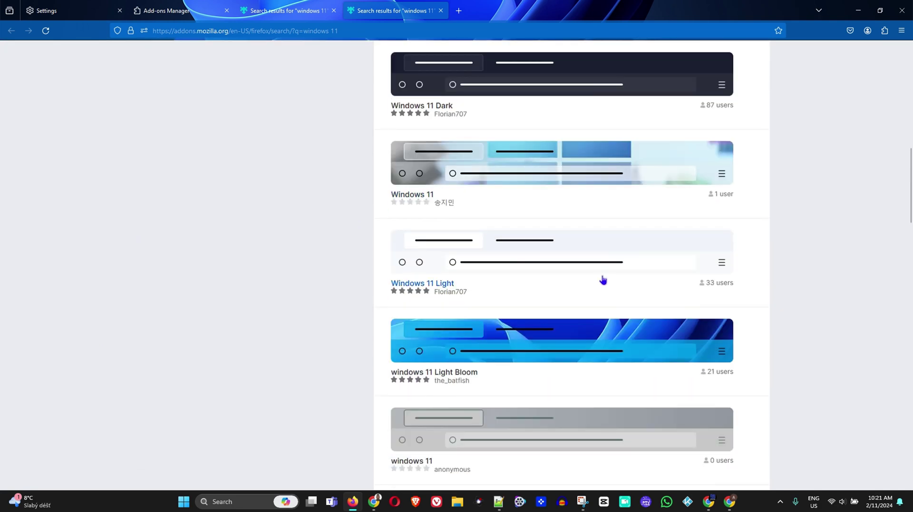
scroll(531, 252, up, 7)
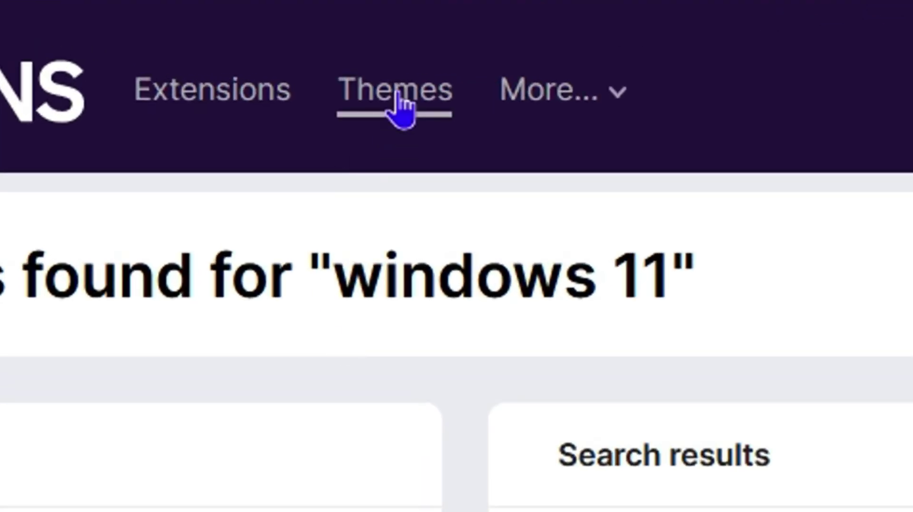
Step: Browse the add-ons site's Themes page and its Firefox category, then go back
click(350, 90)
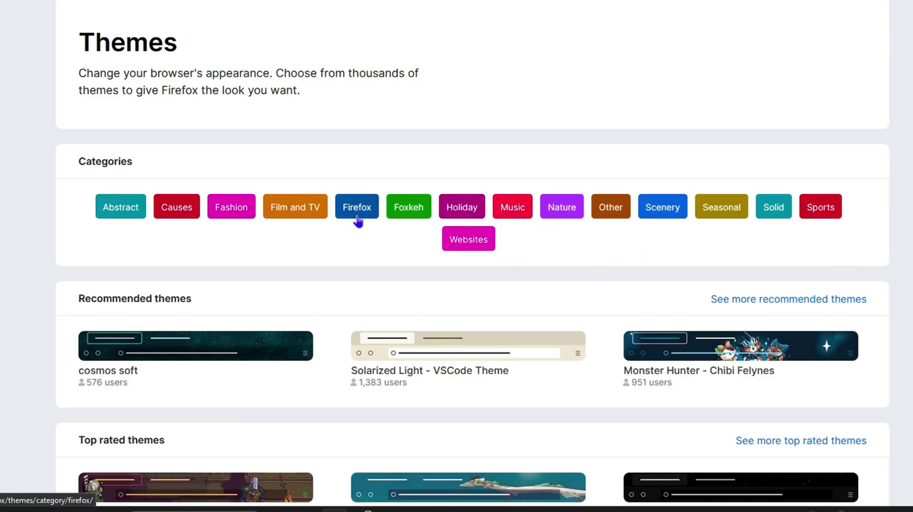
scroll(651, 237, down, 10)
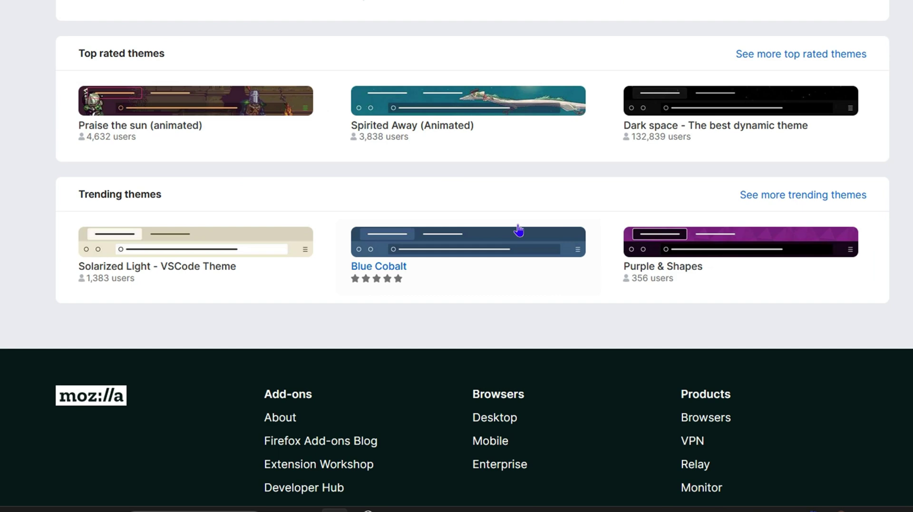
scroll(511, 230, up, 15)
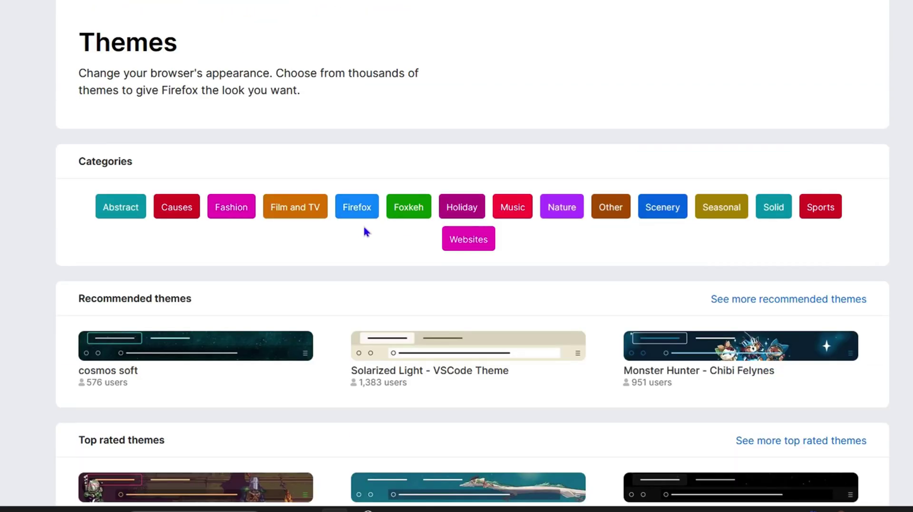
click(345, 215)
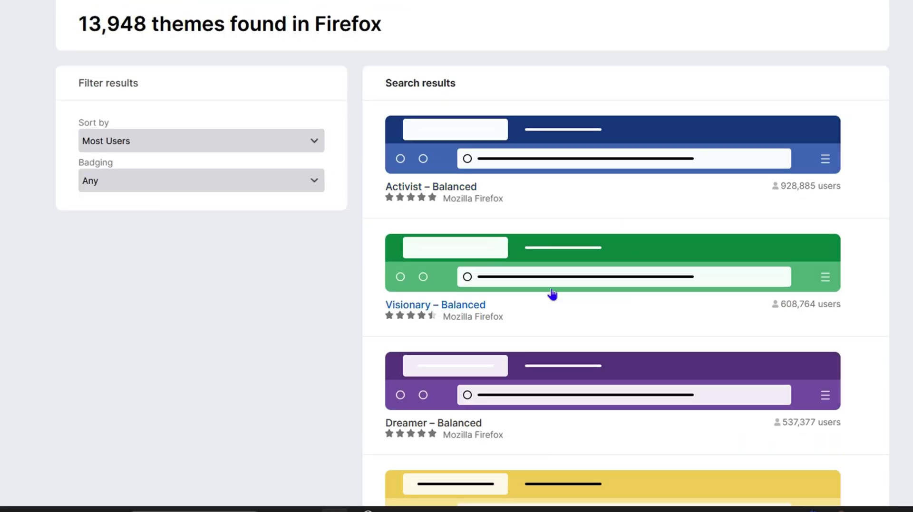
scroll(549, 323, down, 3)
scroll(519, 167, up, 3)
key(alt+Left)
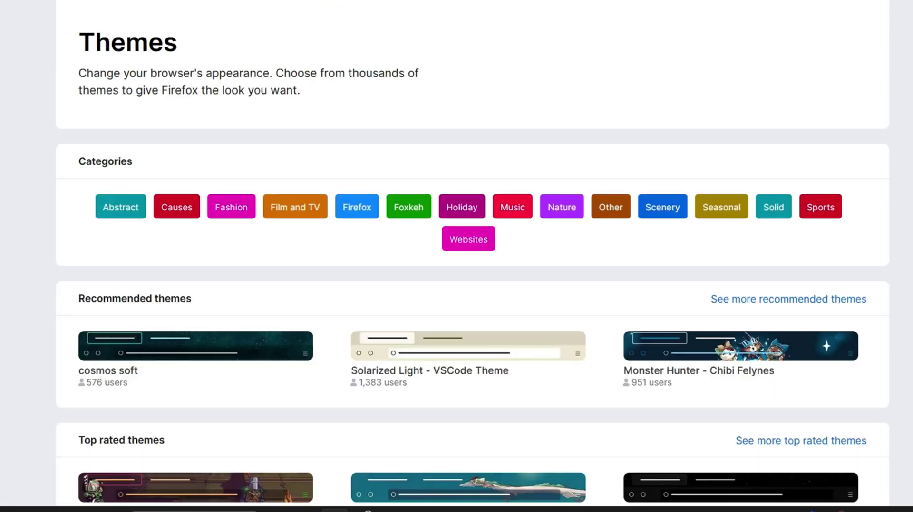
Step: Open the Abstract theme category and scroll its 71,675 themes
click(129, 215)
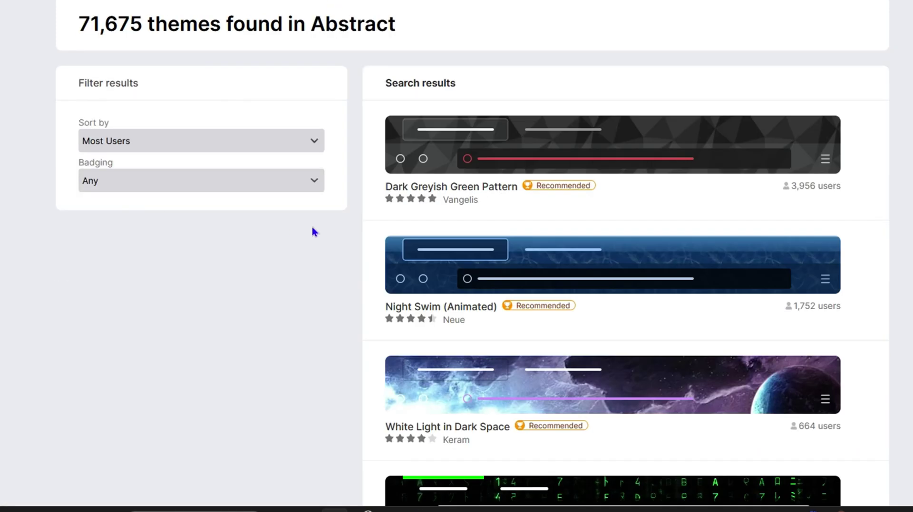
scroll(717, 322, down, 5)
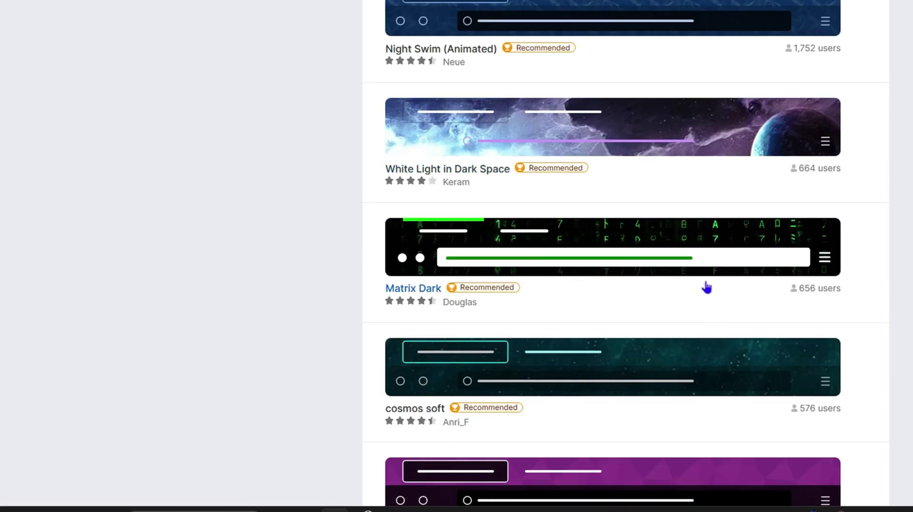
scroll(701, 333, down, 8)
scroll(699, 358, up, 11)
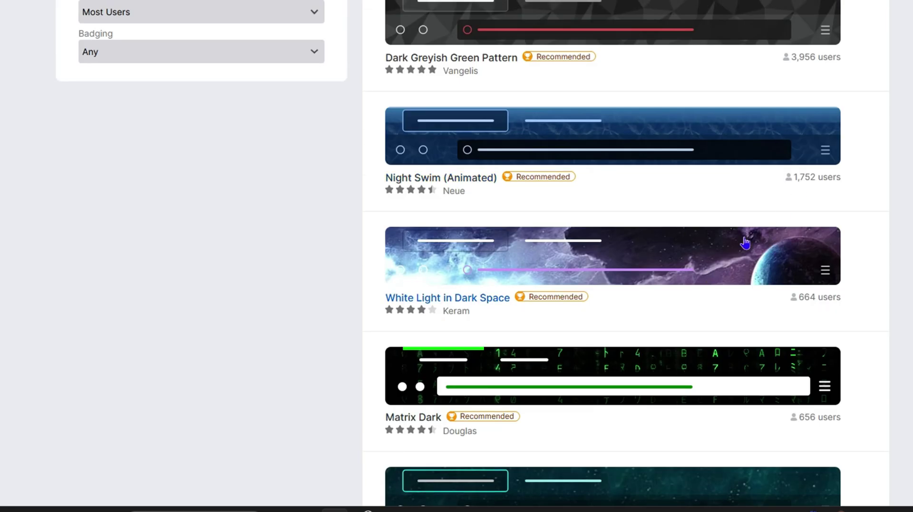
Step: Install the White Light in Dark Space theme from its page and confirm adding it
click(679, 265)
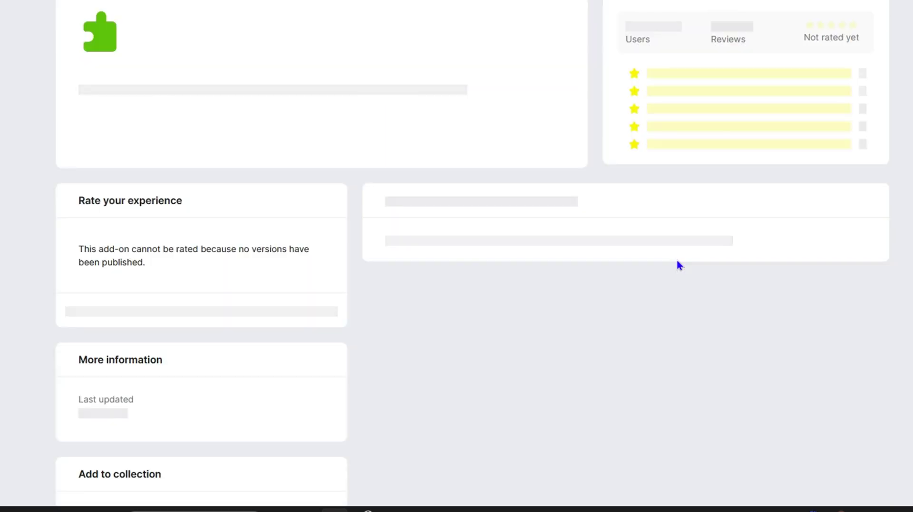
scroll(689, 267, down, 5)
scroll(691, 184, up, 3)
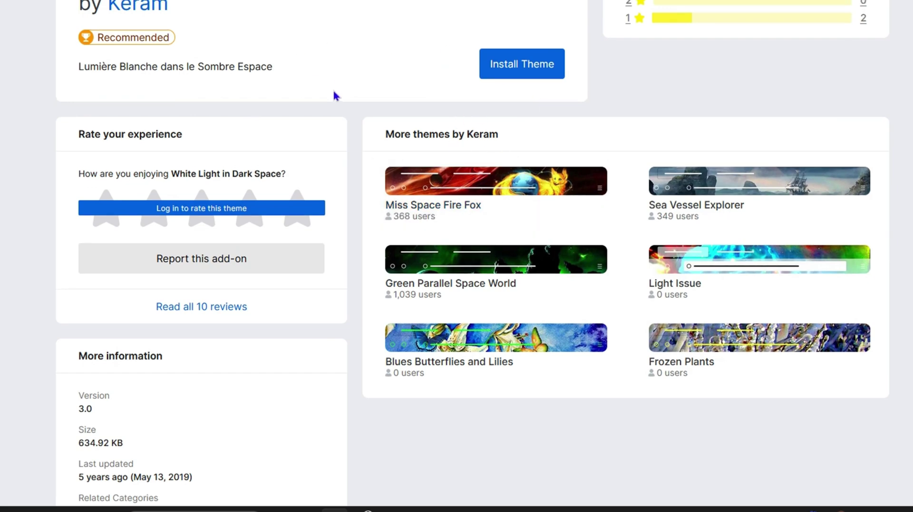
scroll(336, 92, up, 3)
click(514, 190)
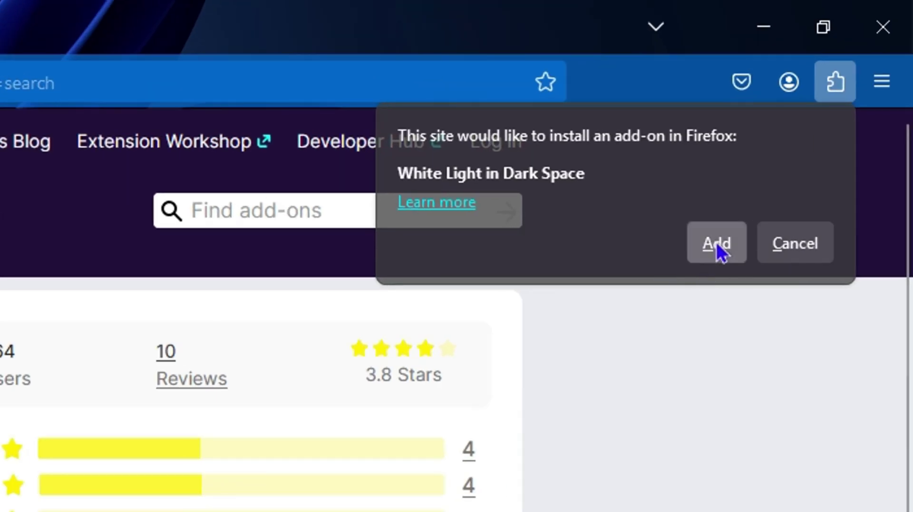
click(735, 222)
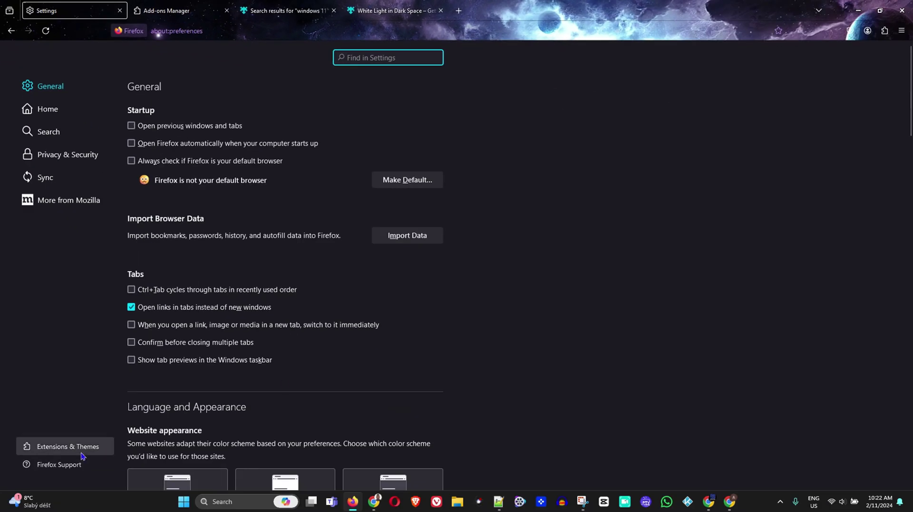
Step: In Extensions & Themes, open the saved windows 11 Dark Bloom theme's details
click(82, 454)
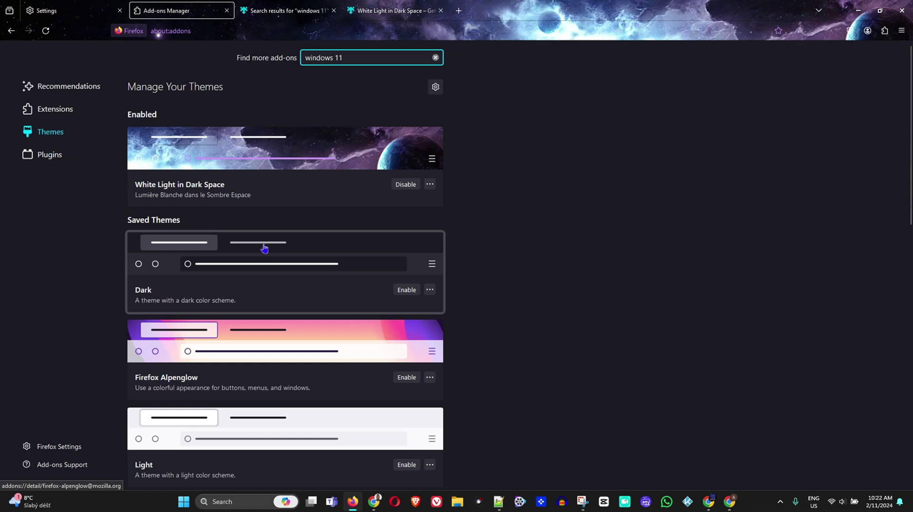
scroll(328, 228, down, 7)
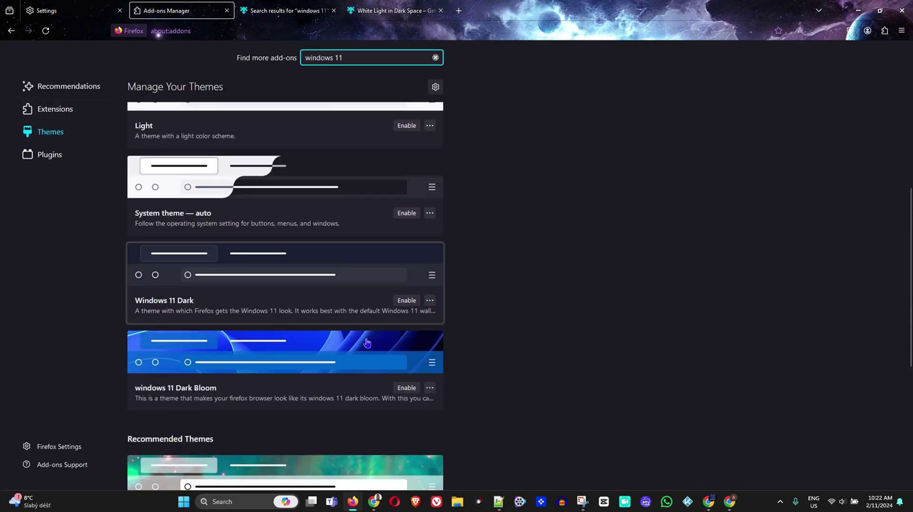
click(357, 352)
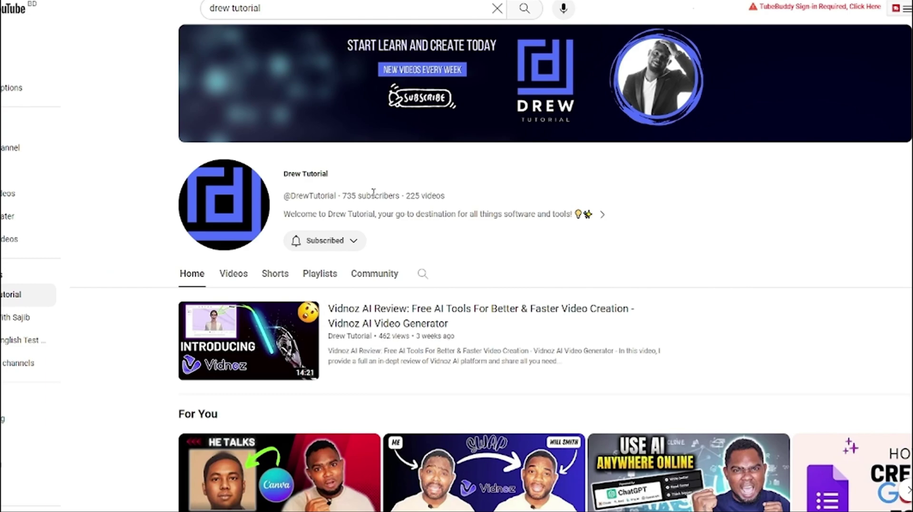
Step: Browse the tutorial channel's Videos tab on YouTube
scroll(442, 181, down, 8)
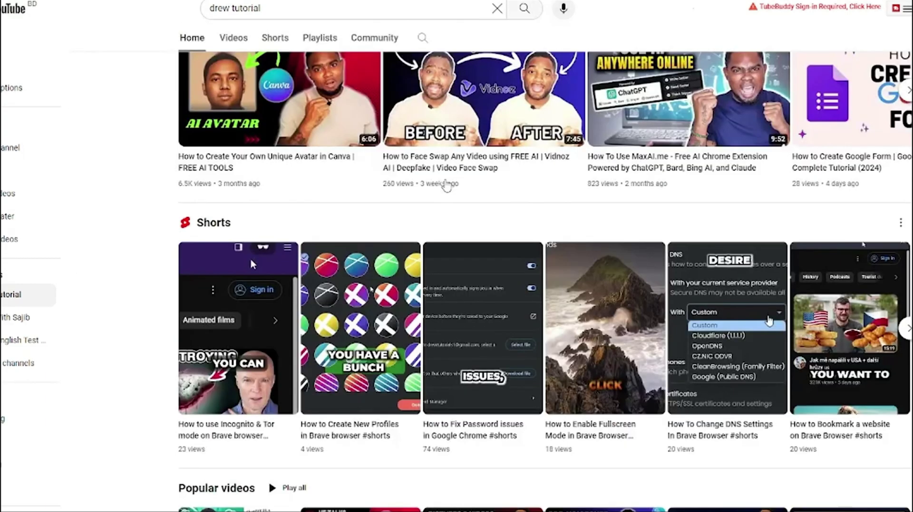
scroll(445, 183, up, 4)
scroll(445, 185, up, 4)
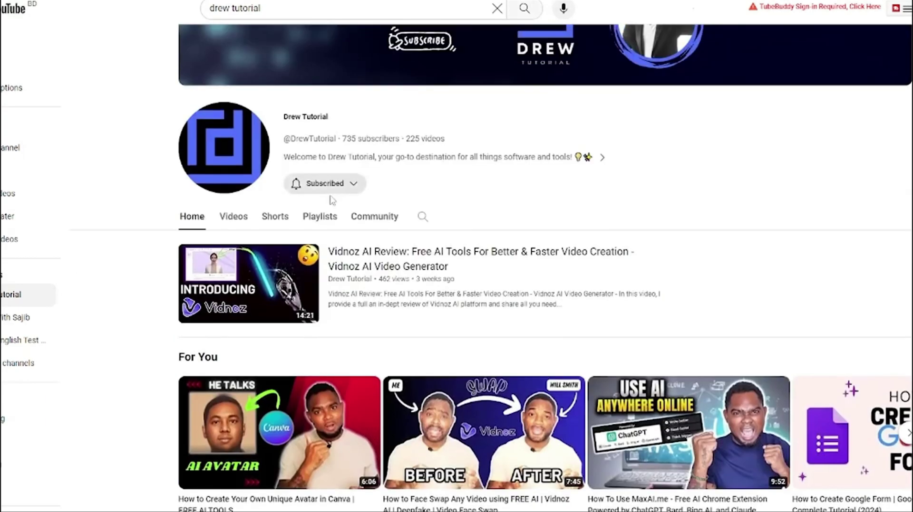
click(233, 218)
scroll(357, 285, down, 10)
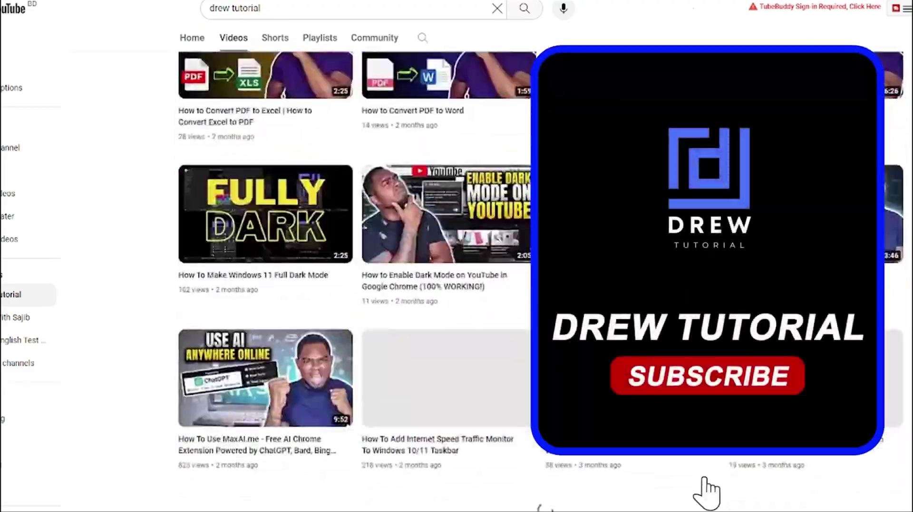
scroll(357, 285, down, 15)
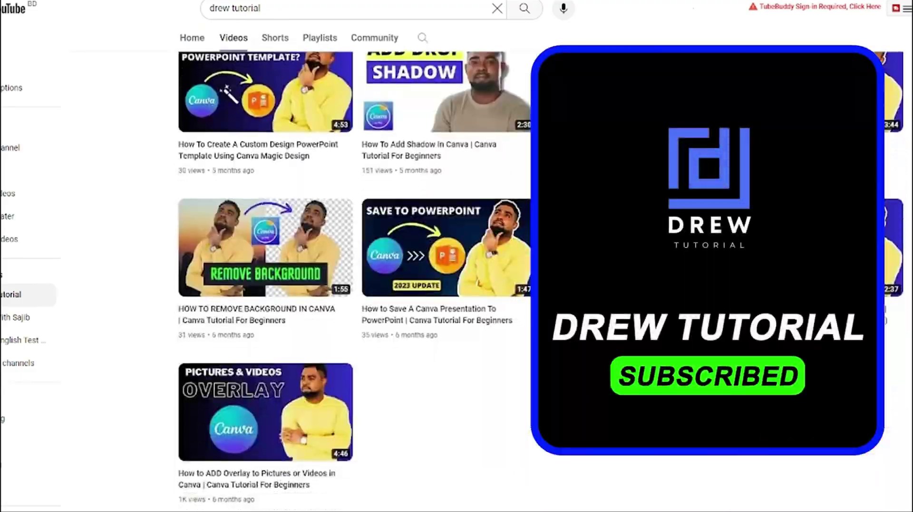
scroll(357, 285, up, 1)
scroll(631, 418, up, 20)
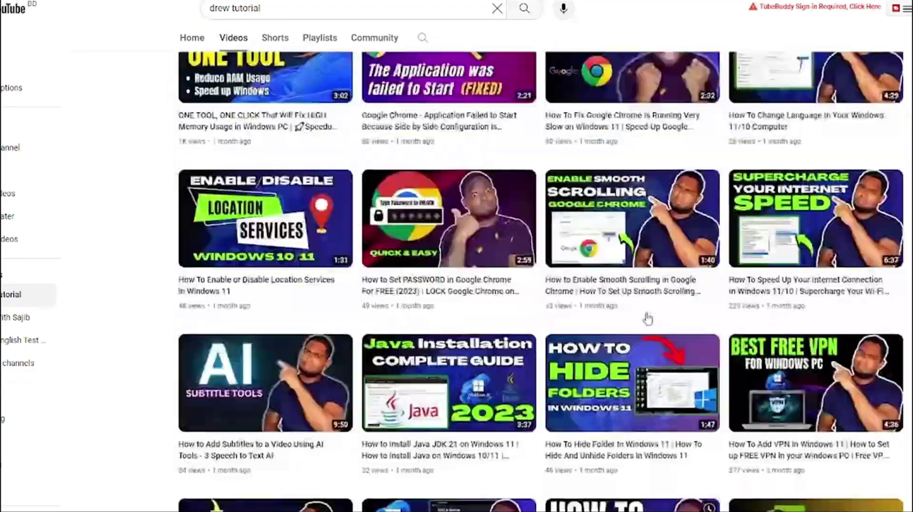
scroll(631, 419, up, 20)
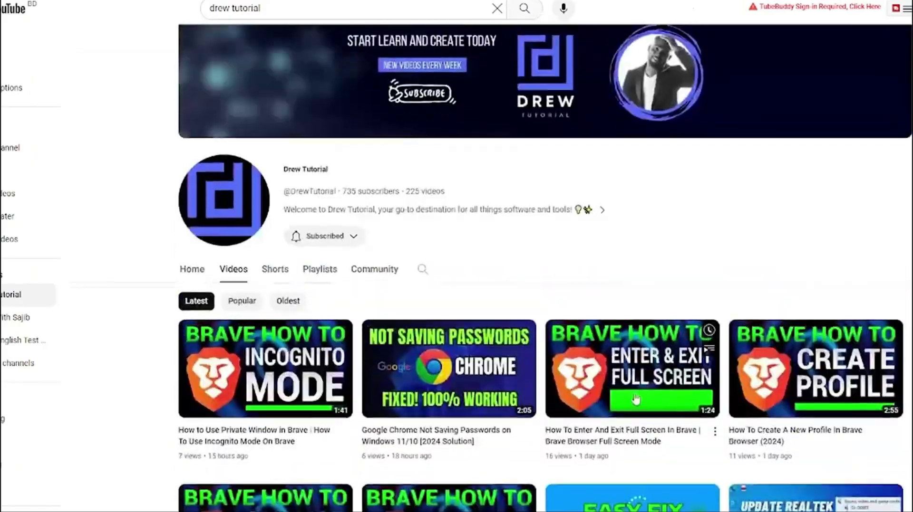
Step: Open the channel's Shorts tab and scroll through its short how-to videos
click(277, 278)
scroll(510, 323, down, 15)
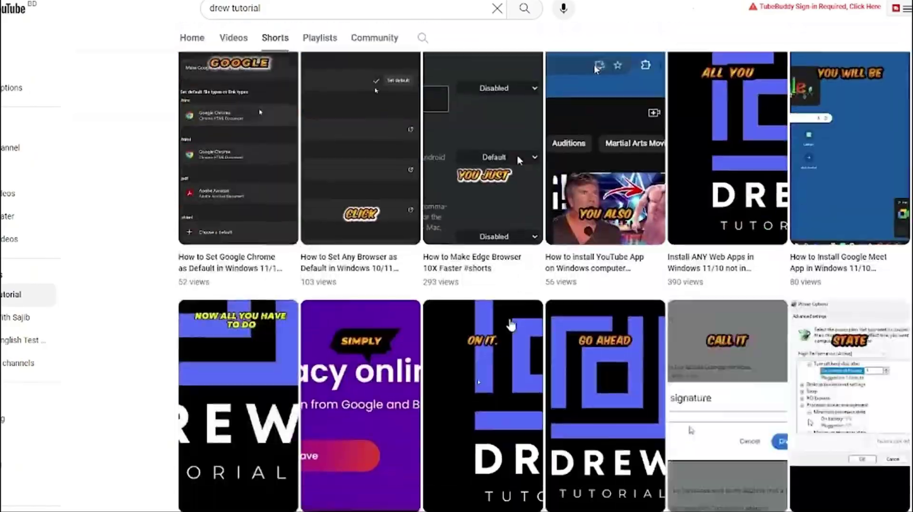
scroll(511, 324, down, 15)
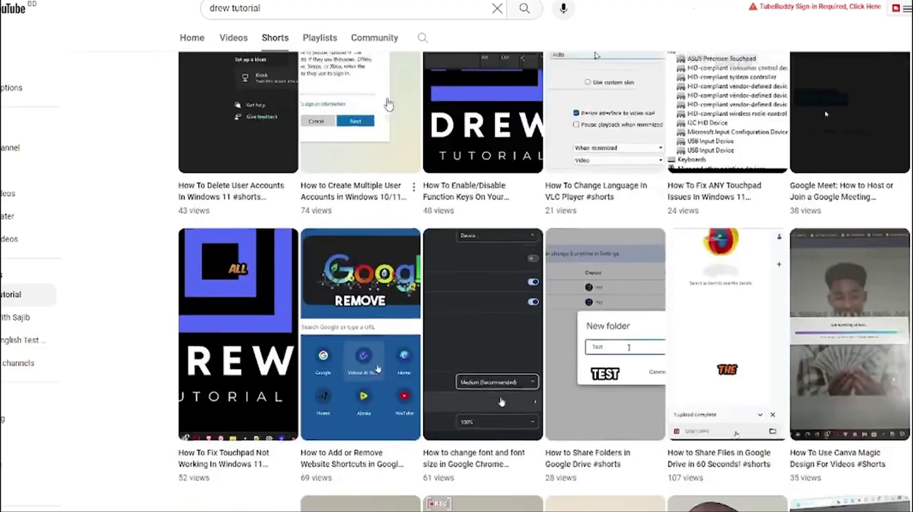